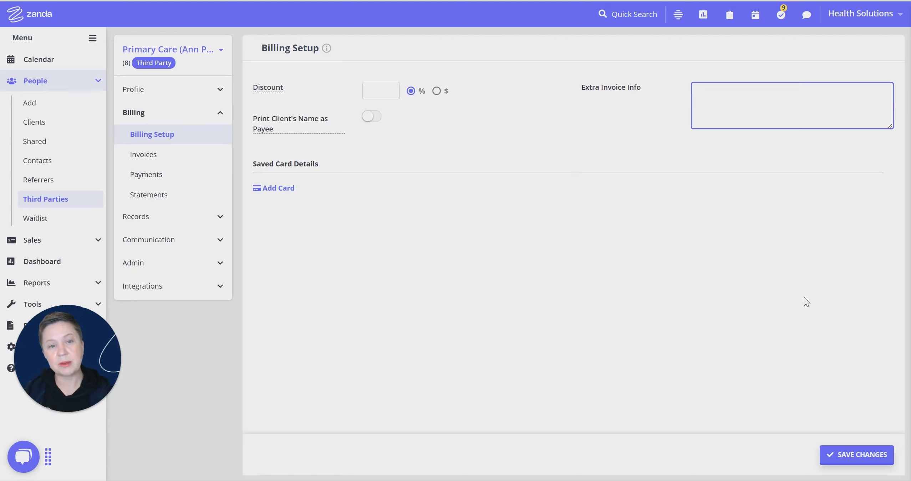
# - Save the billing setup changes of the Primary Care third party
pyautogui.click(811, 463)
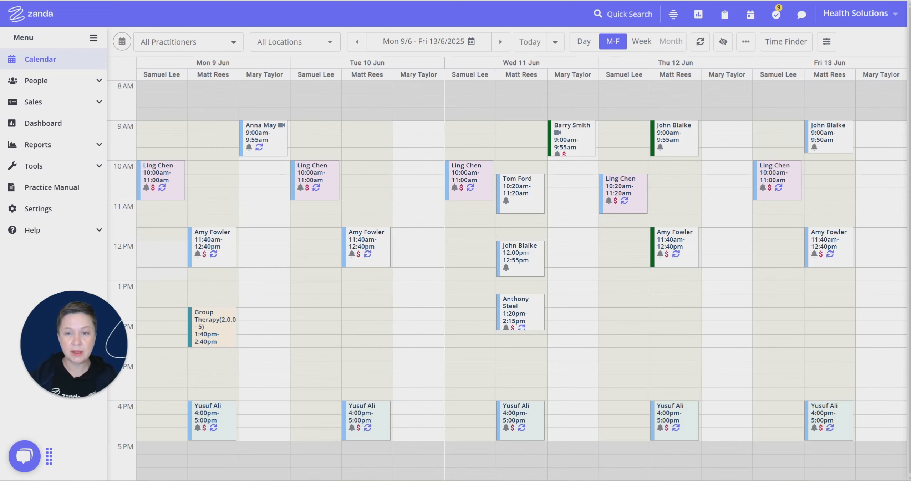
# - Open the billing setup of the client booked Thursday 12 June at 9:00am and set Bill To to the Primary Care third party
pyautogui.click(682, 142)
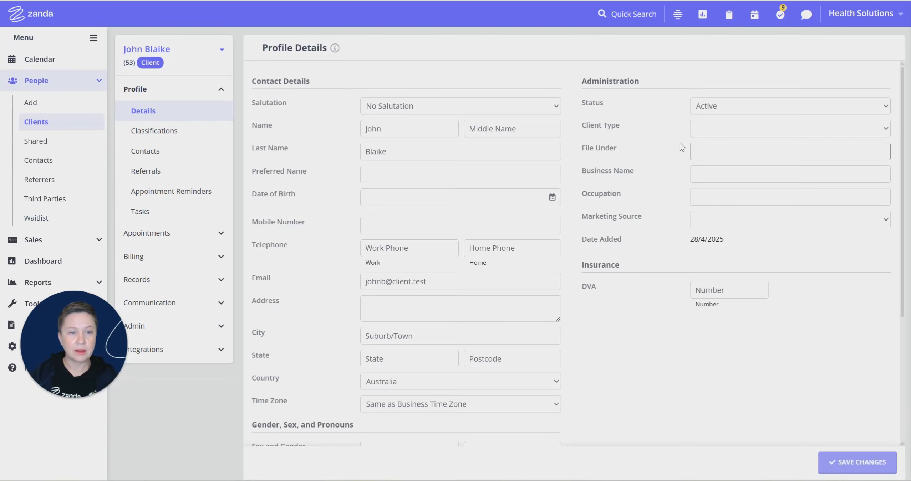
pyautogui.click(157, 257)
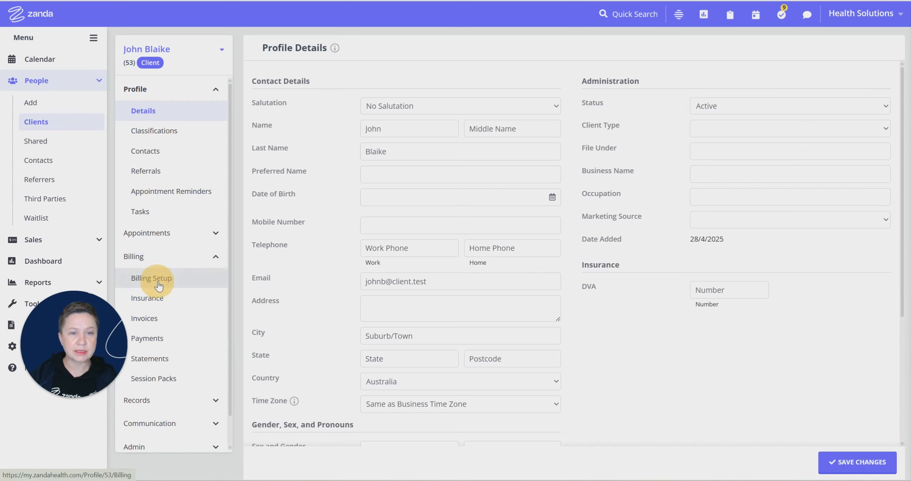
pyautogui.click(159, 282)
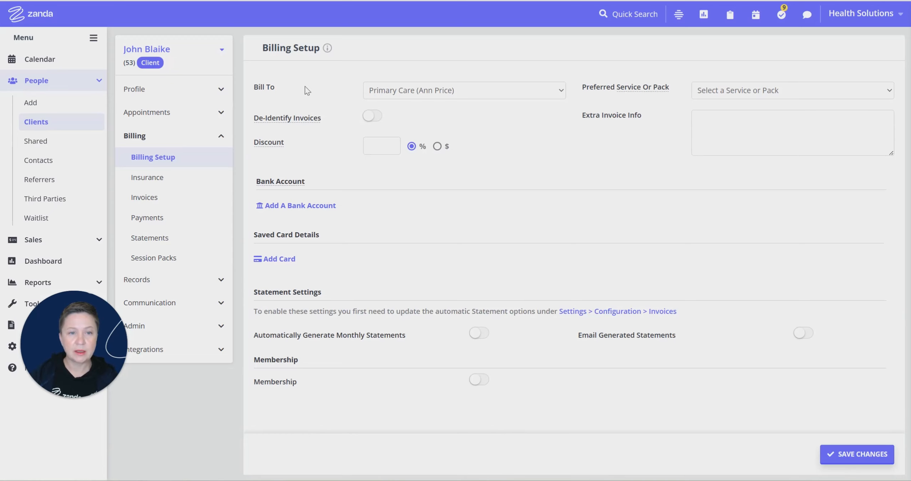
pyautogui.click(309, 85)
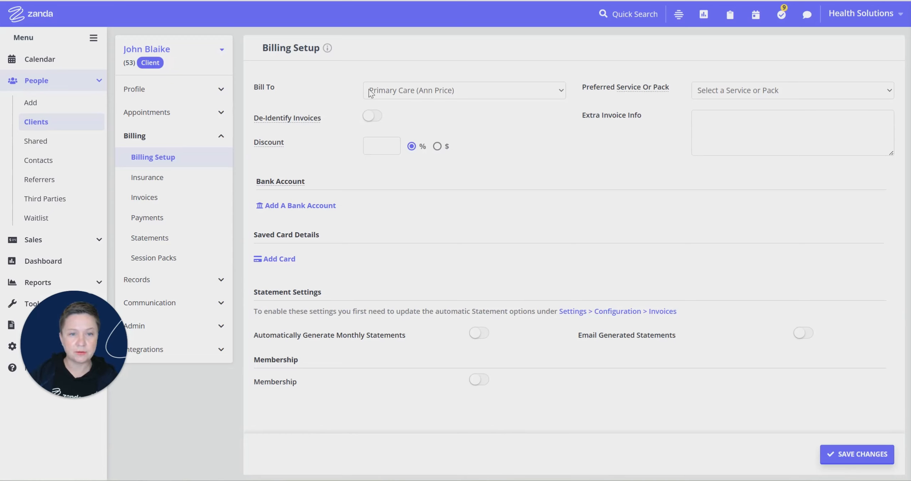
pyautogui.click(407, 92)
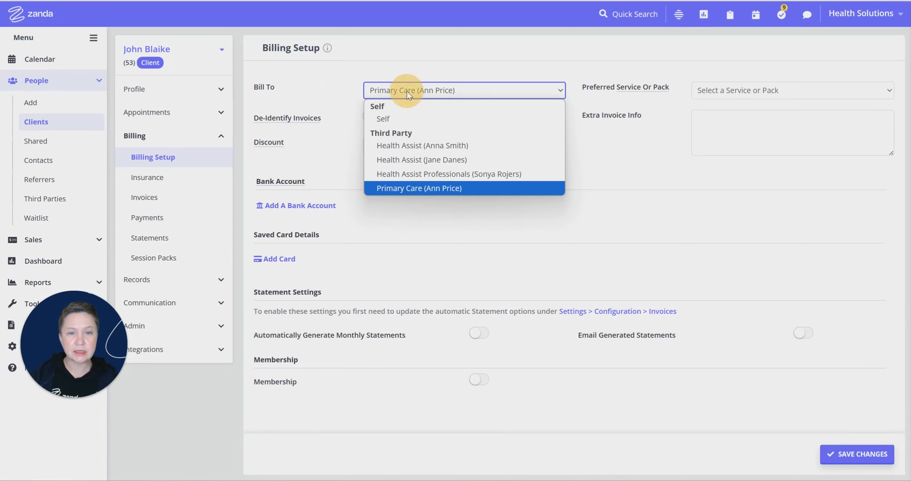
pyautogui.click(457, 189)
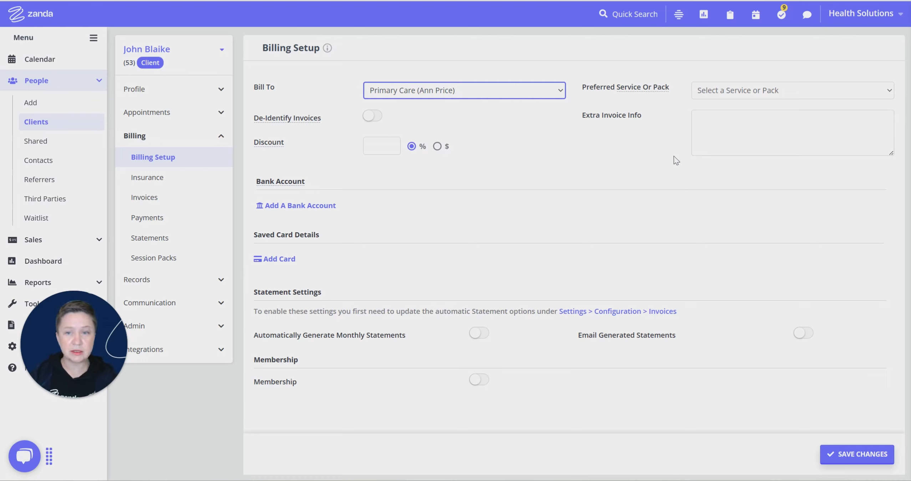
# - Turn on De-Identify Invoices in the client's billing setup and save the changes
pyautogui.click(717, 92)
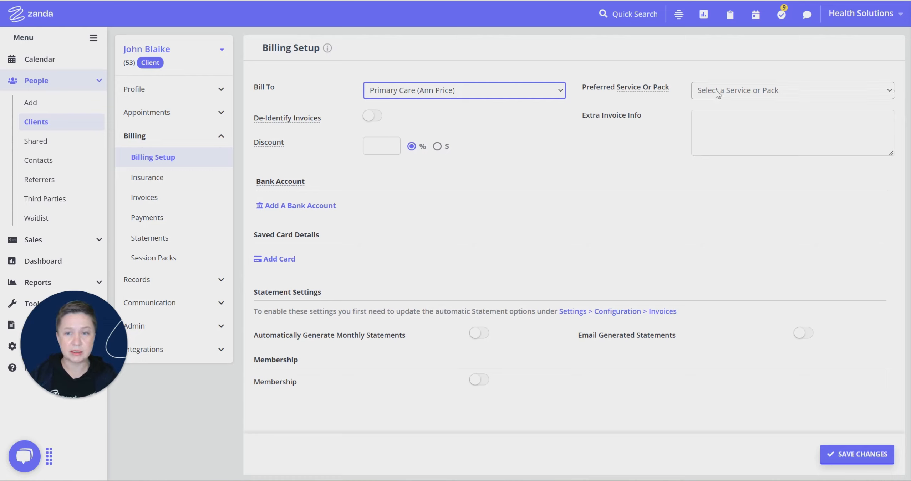
pyautogui.click(663, 106)
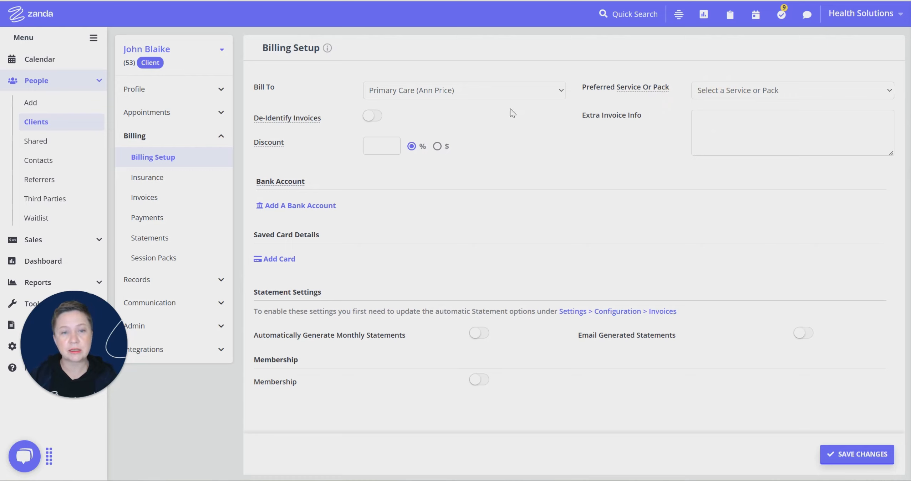
pyautogui.click(376, 120)
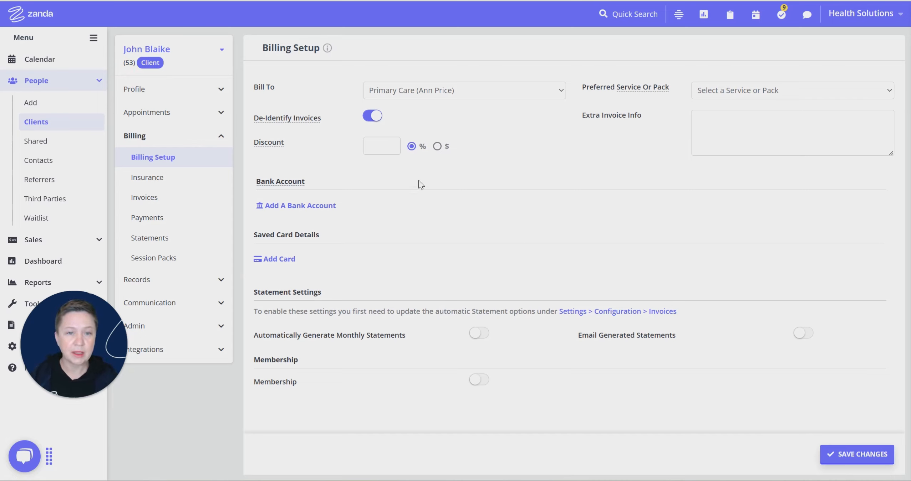
pyautogui.click(366, 149)
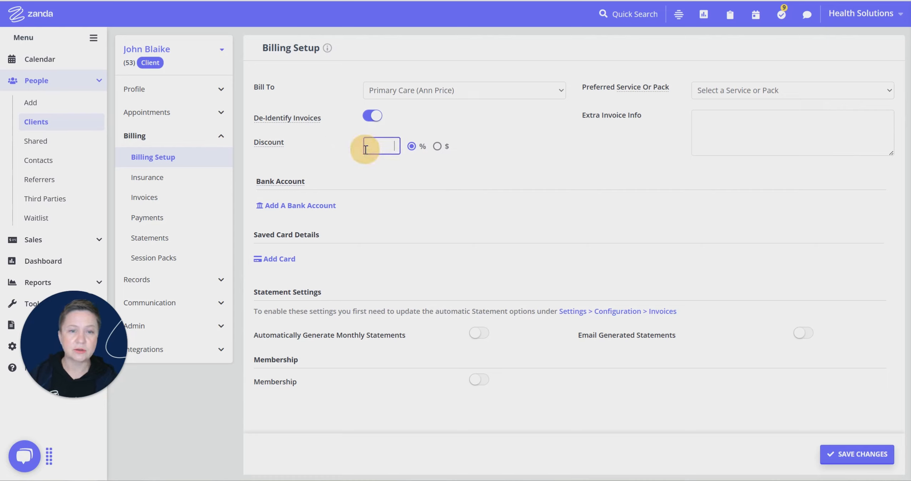
pyautogui.click(490, 171)
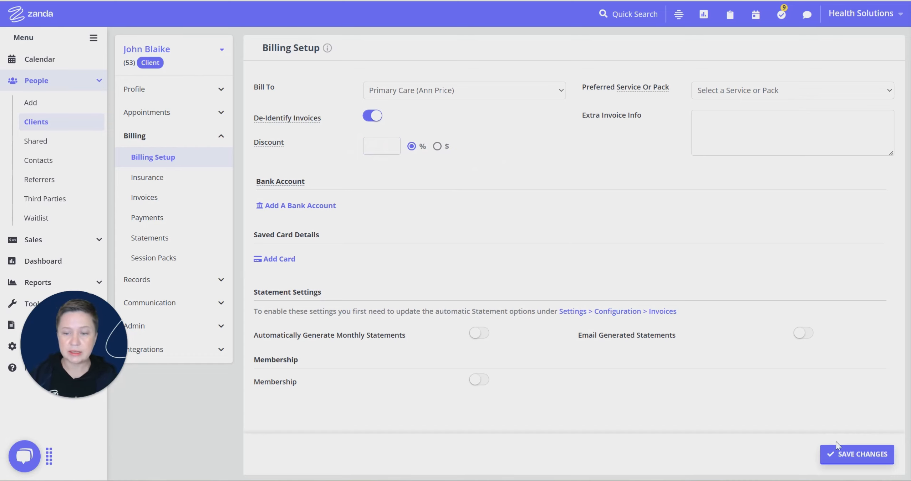
pyautogui.click(845, 459)
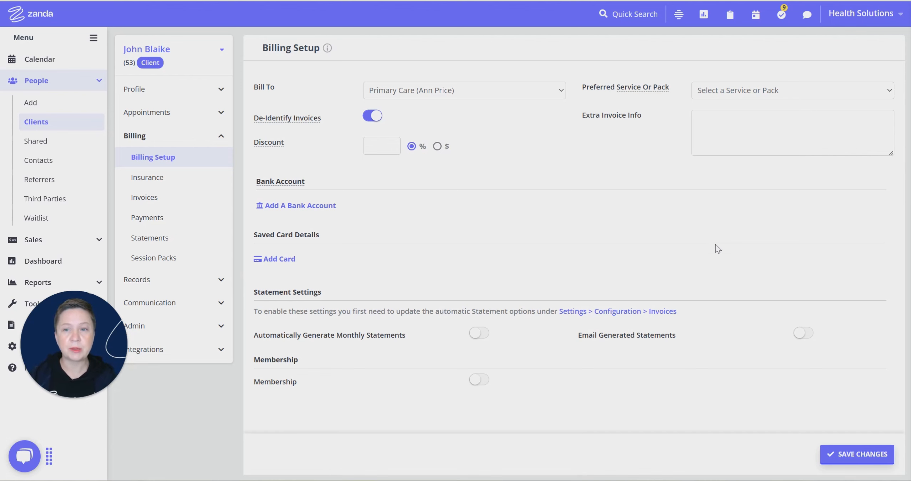
# - Make the invoice for the Friday 13 June 11:40am calendar appointment payable by the Primary Care third party and save it
pyautogui.click(34, 69)
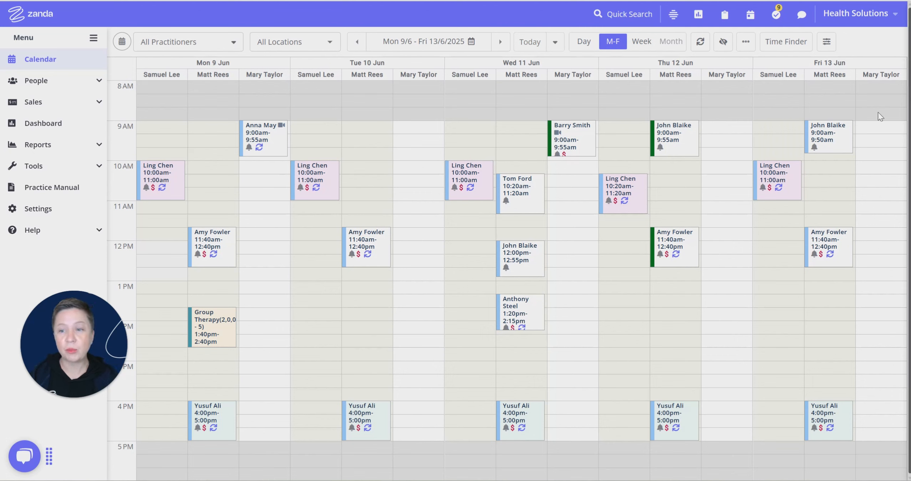
pyautogui.rightClick(831, 248)
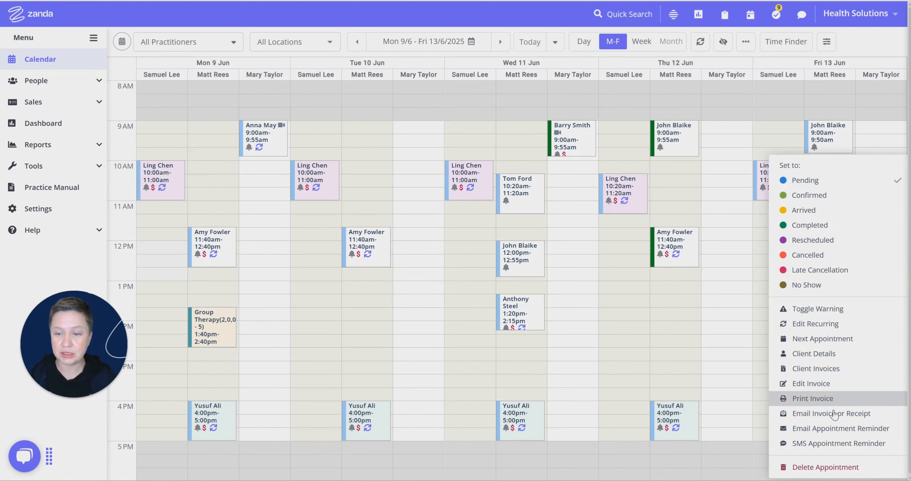
pyautogui.click(817, 388)
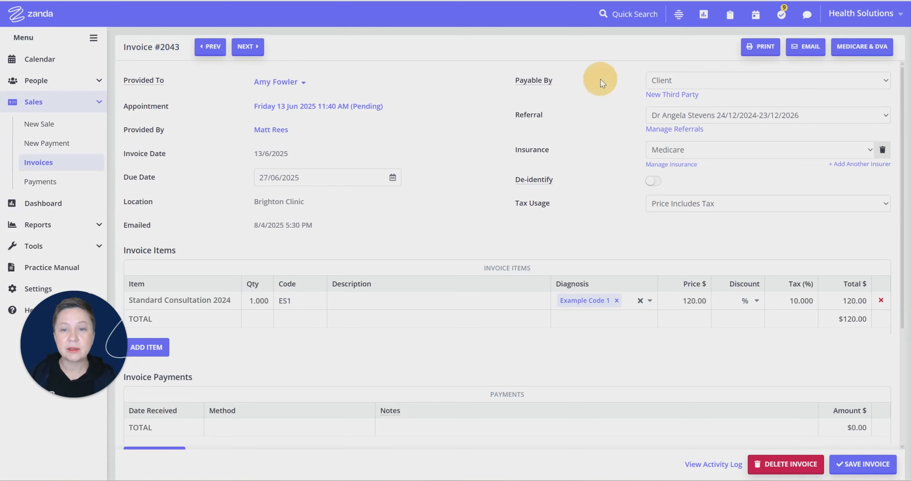
pyautogui.click(683, 85)
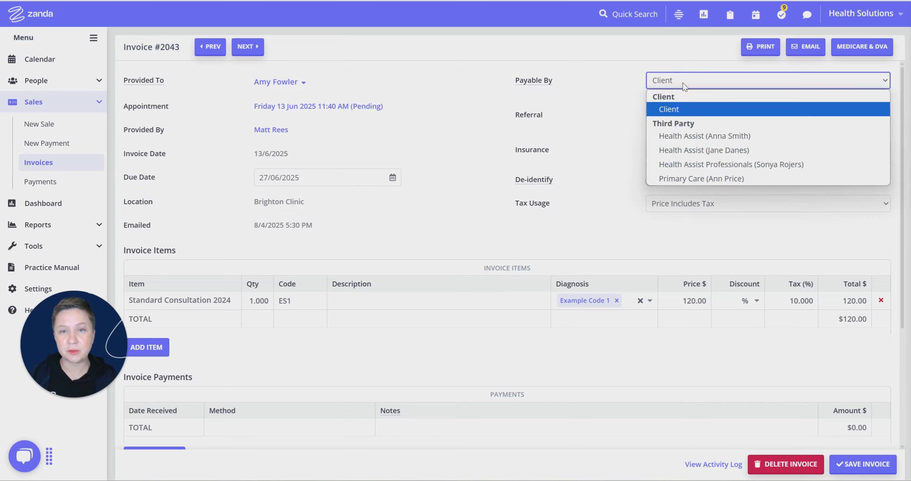
pyautogui.click(704, 179)
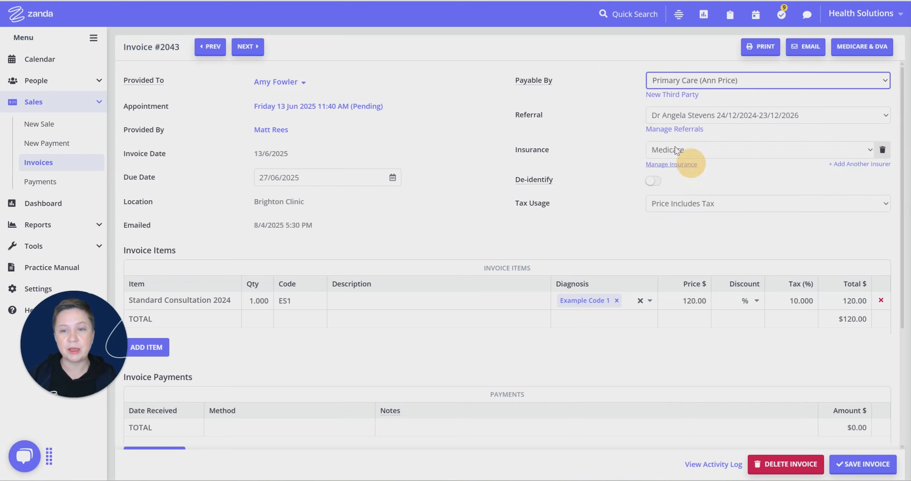
pyautogui.click(855, 468)
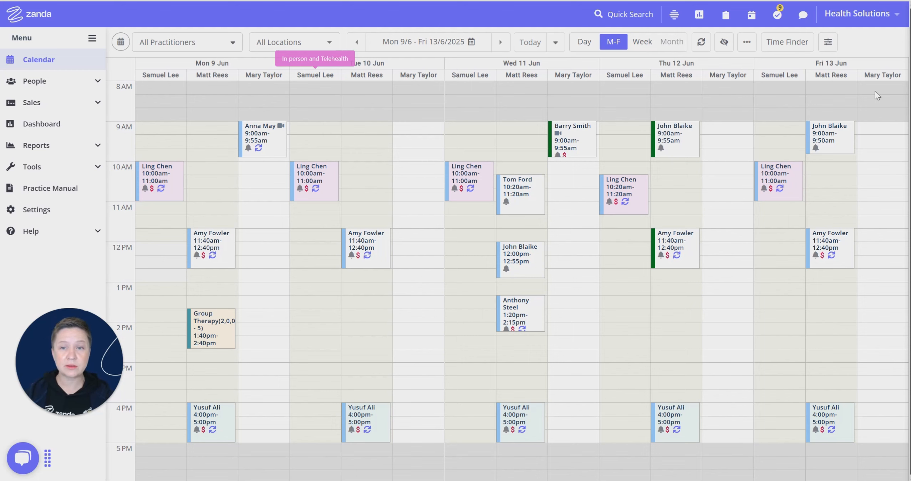
# - Find the Primary Care third party by its contact's first name with Quick Search and view its billing invoices
pyautogui.click(634, 15)
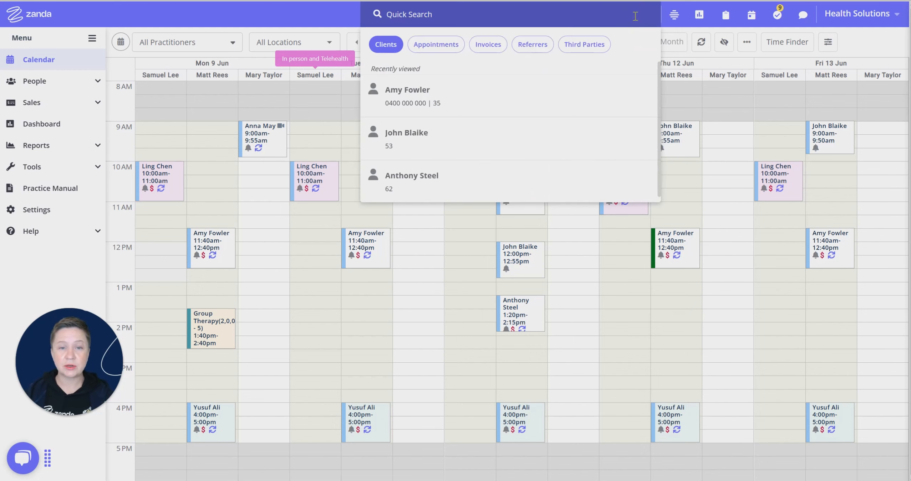
pyautogui.click(583, 44)
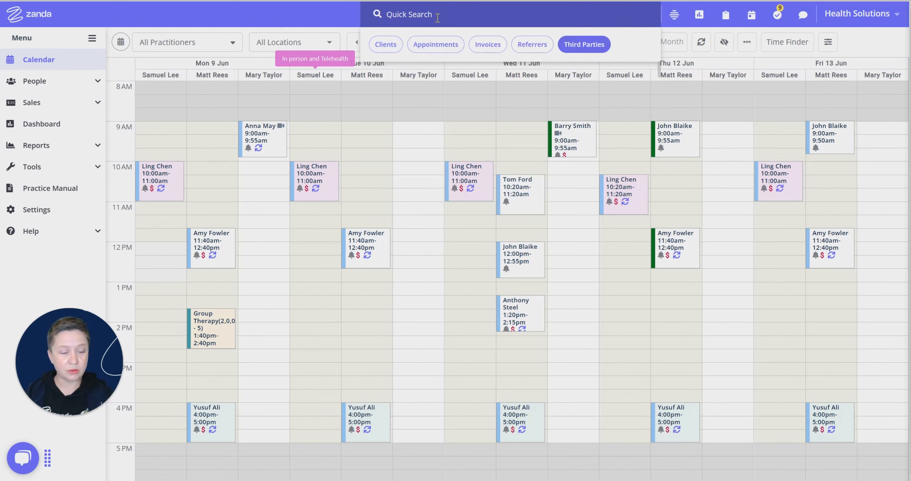
pyautogui.write('ann')
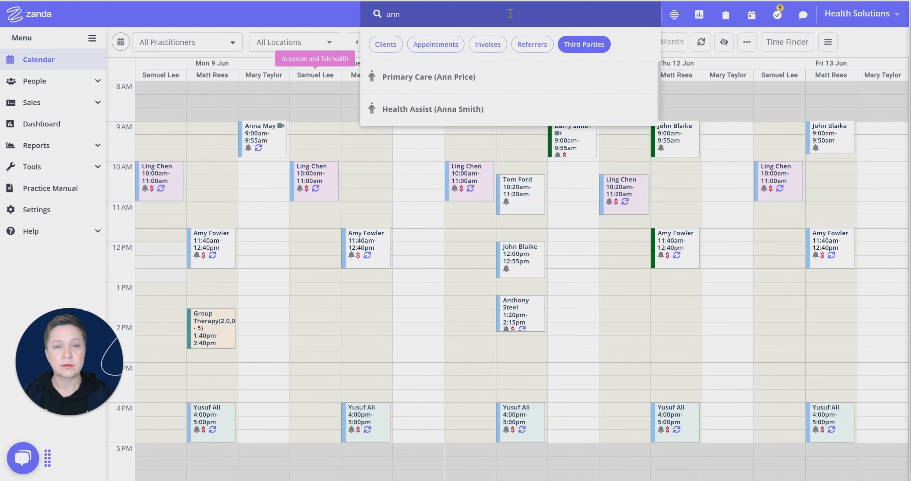
pyautogui.click(459, 79)
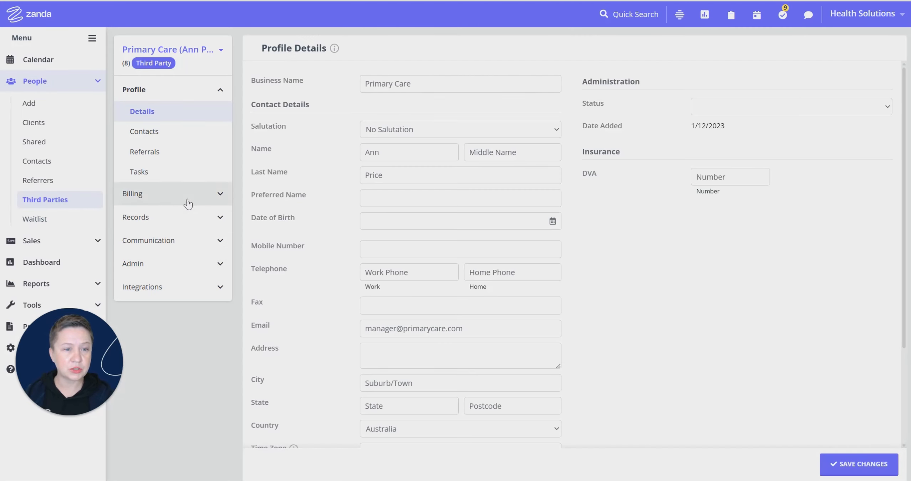
pyautogui.click(219, 195)
pyautogui.click(163, 239)
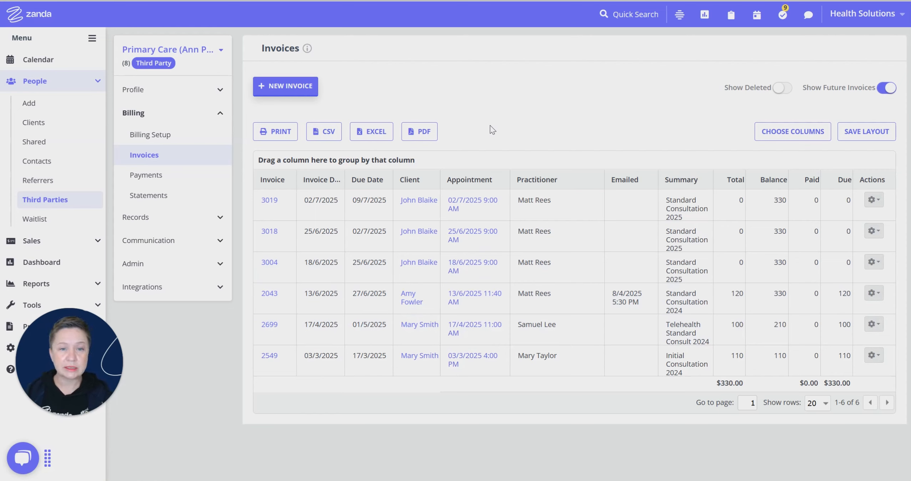
pyautogui.click(451, 130)
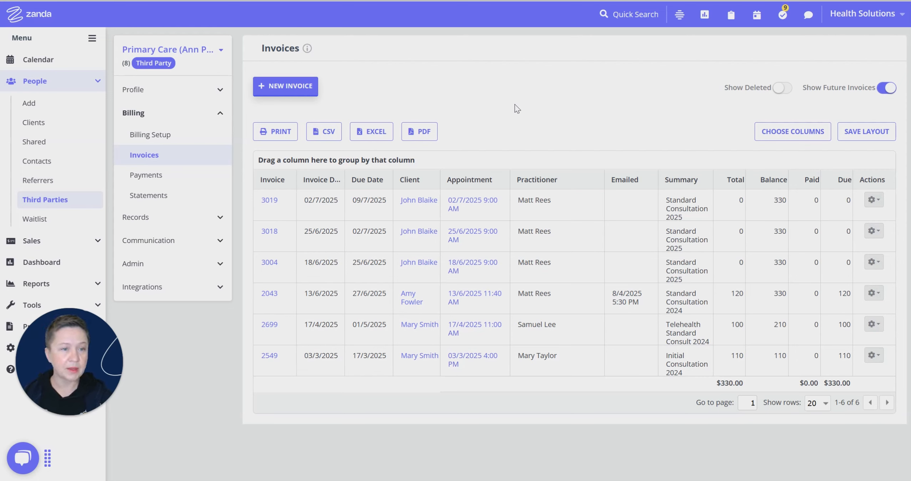
# - Search the Sales invoices for those payable by the Primary Care third party
pyautogui.click(96, 83)
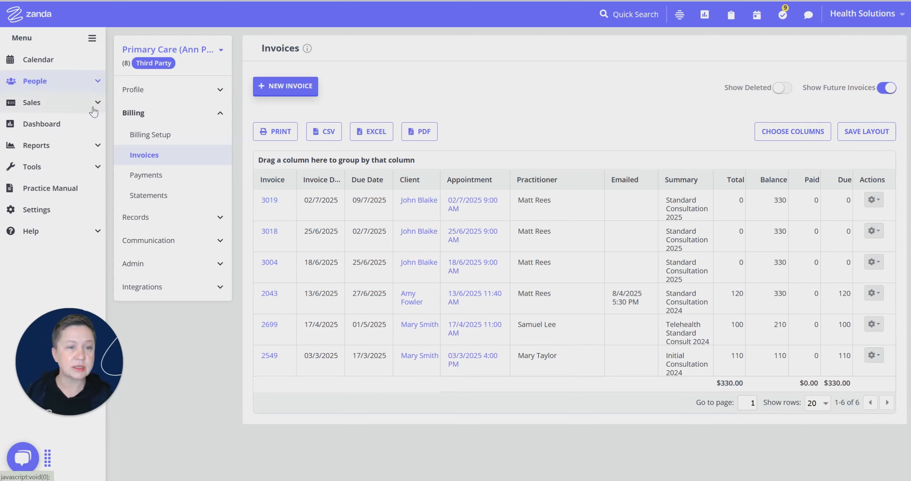
pyautogui.click(92, 101)
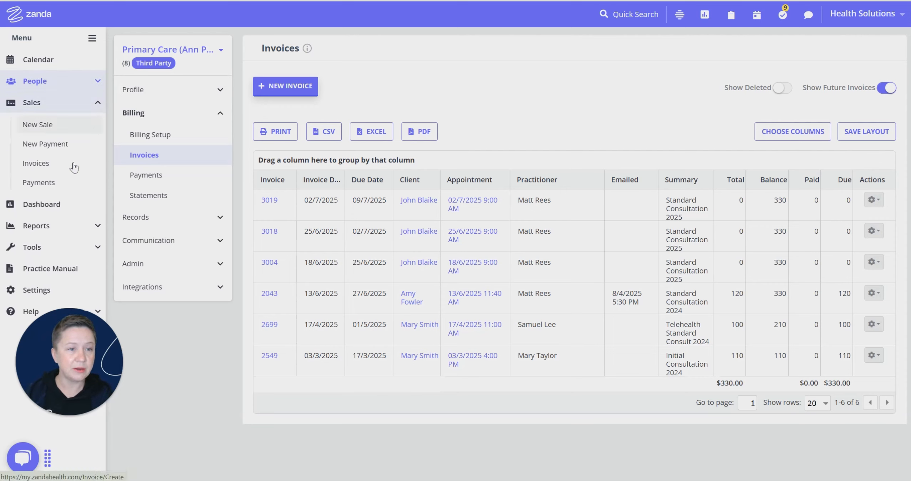
pyautogui.click(48, 171)
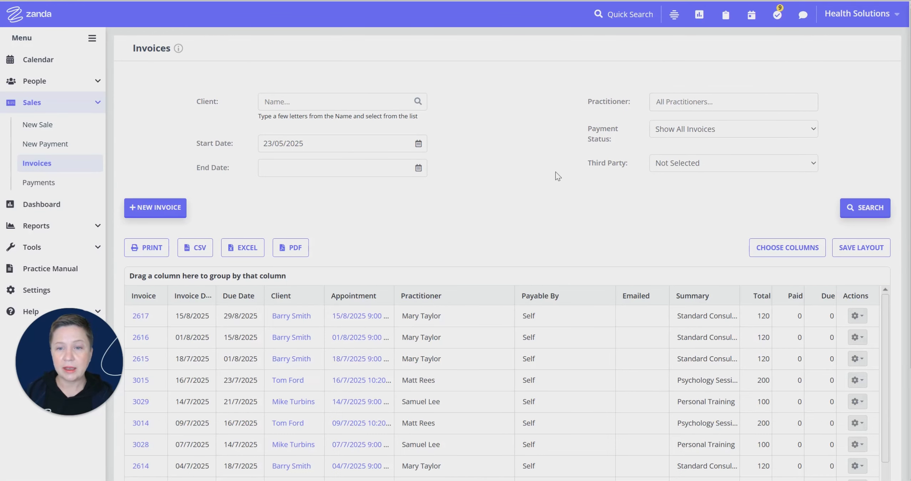
pyautogui.click(686, 165)
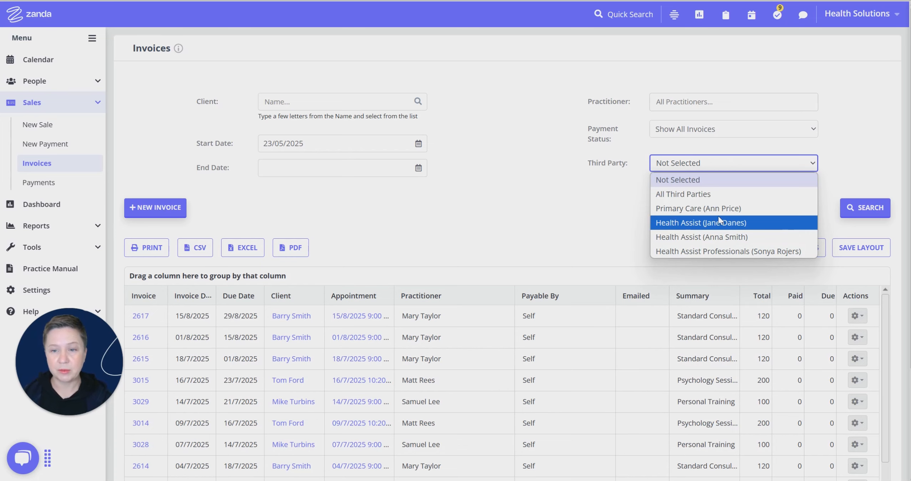
pyautogui.click(730, 208)
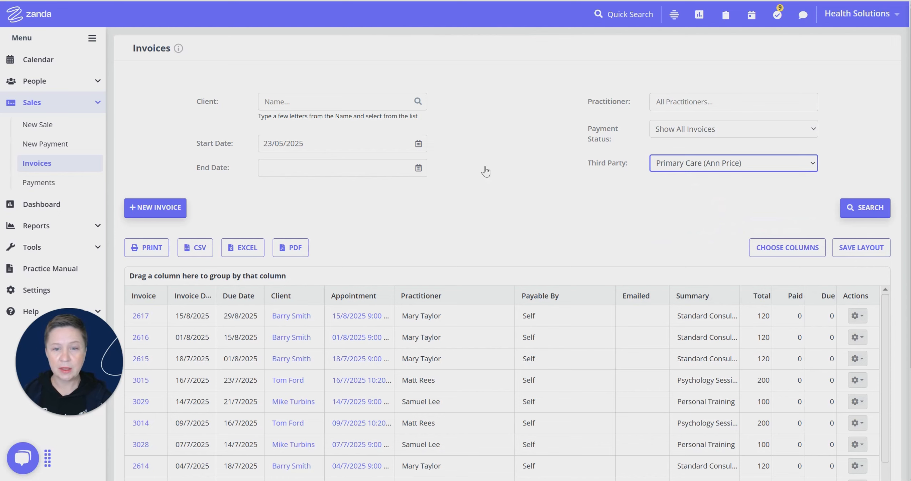
pyautogui.click(866, 212)
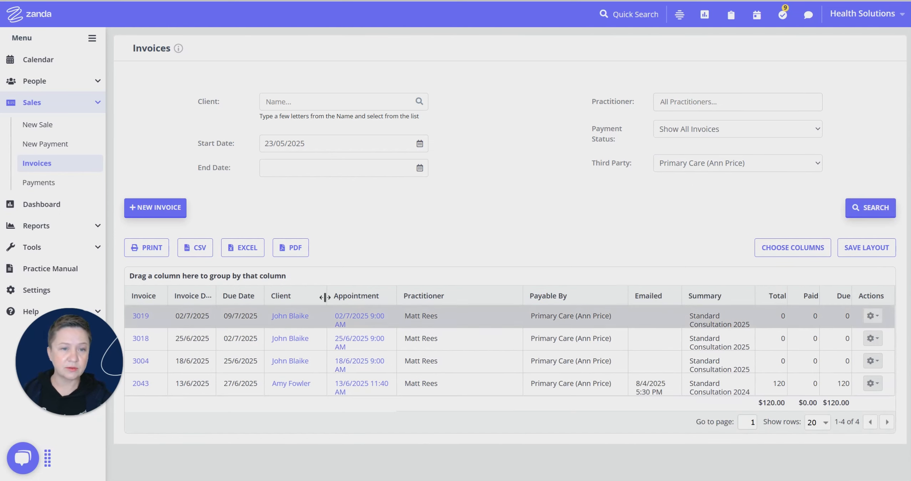
# - Narrow the third-party invoice search to Show Unpaid Invoices Only and run it again
pyautogui.click(322, 142)
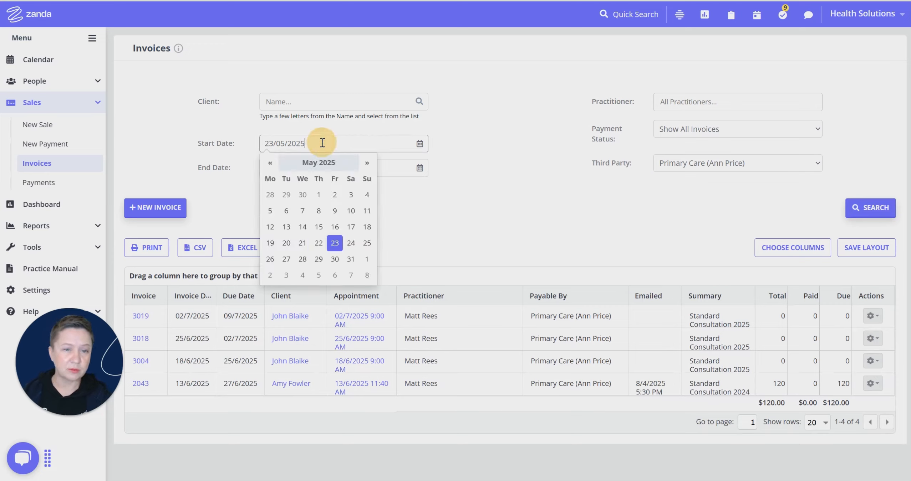
pyautogui.click(498, 157)
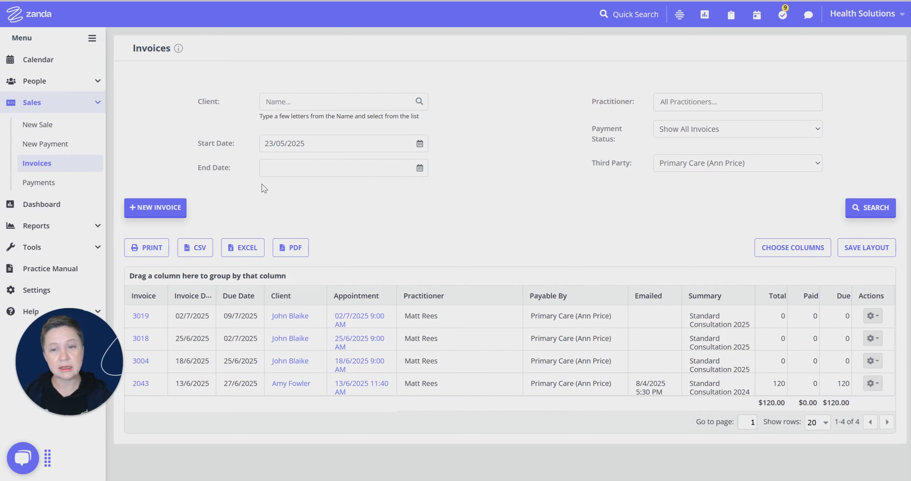
pyautogui.click(694, 131)
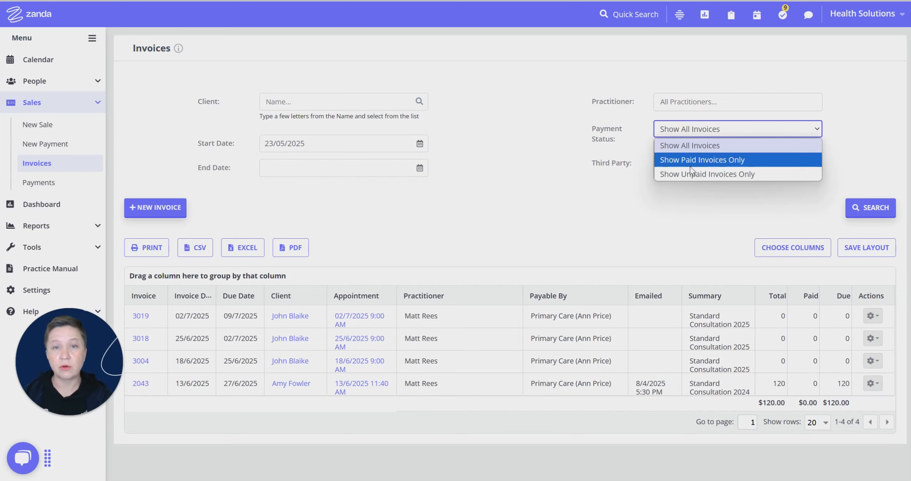
pyautogui.click(707, 175)
pyautogui.click(874, 214)
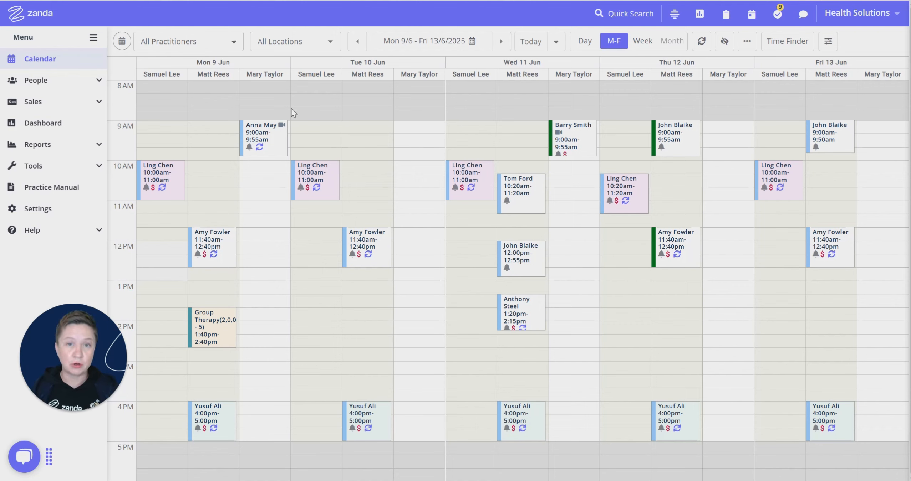
# - Record a Direct Deposit payment of 120 on the Friday 13 June 11:40am appointment's invoice, save it and close the appointment
pyautogui.click(839, 247)
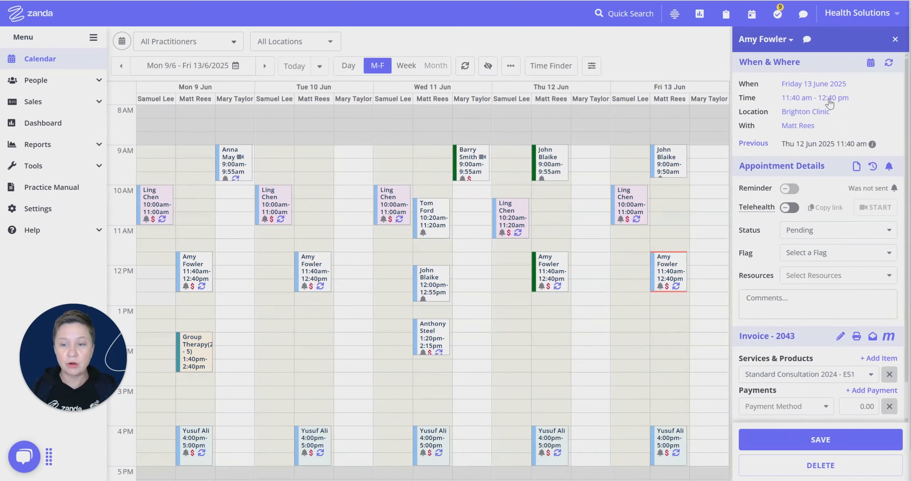
pyautogui.scroll(-2, 829, 105)
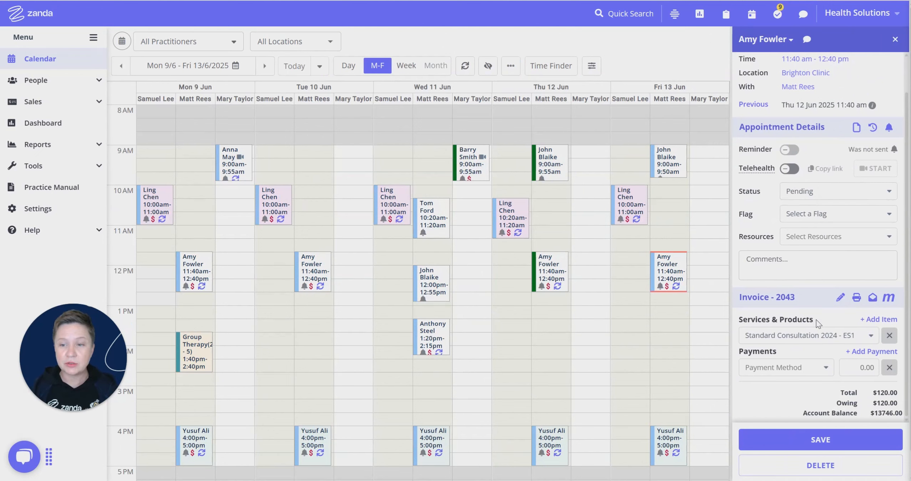
pyautogui.click(789, 370)
pyautogui.scroll(-3, 789, 353)
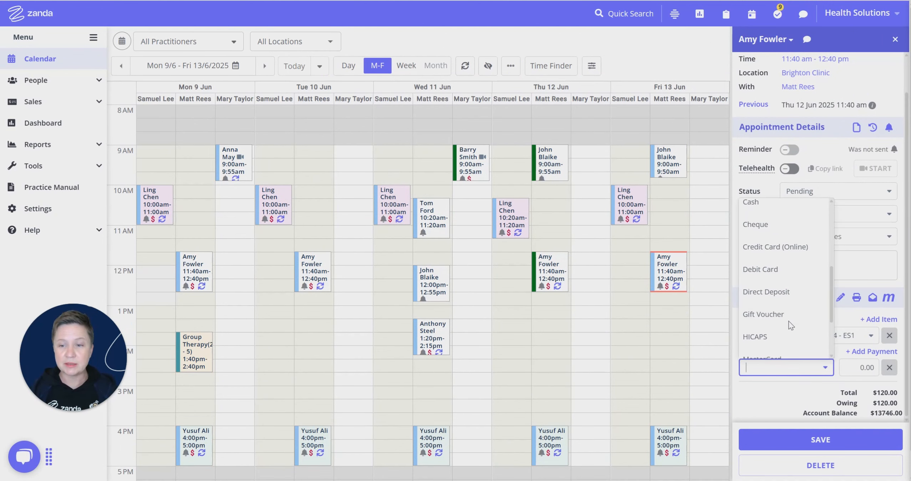
pyautogui.click(788, 293)
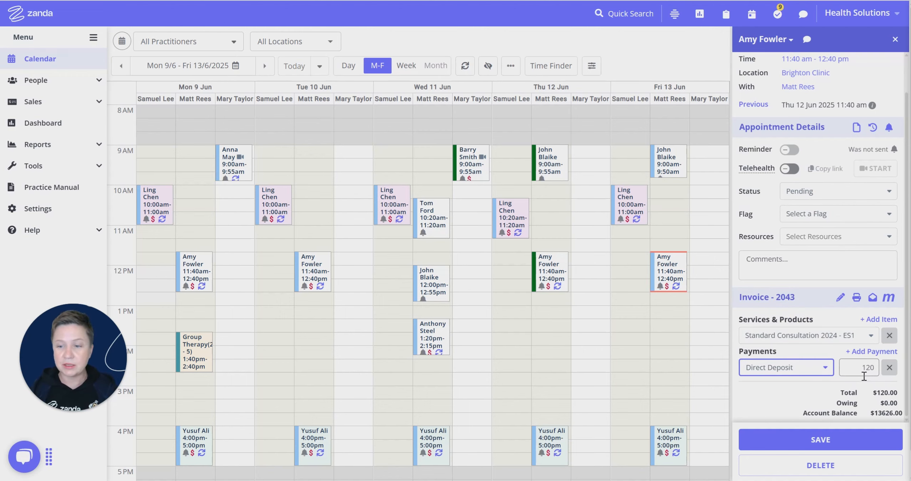
pyautogui.scroll(-1, 864, 376)
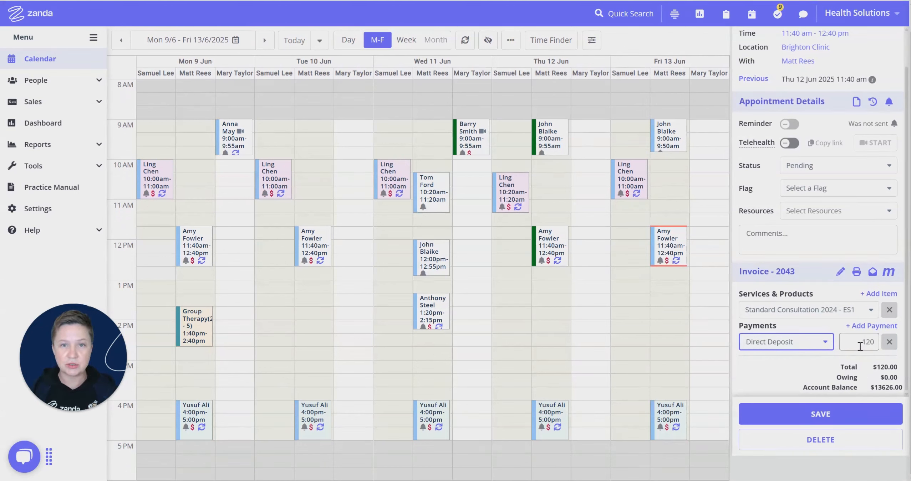
pyautogui.click(819, 416)
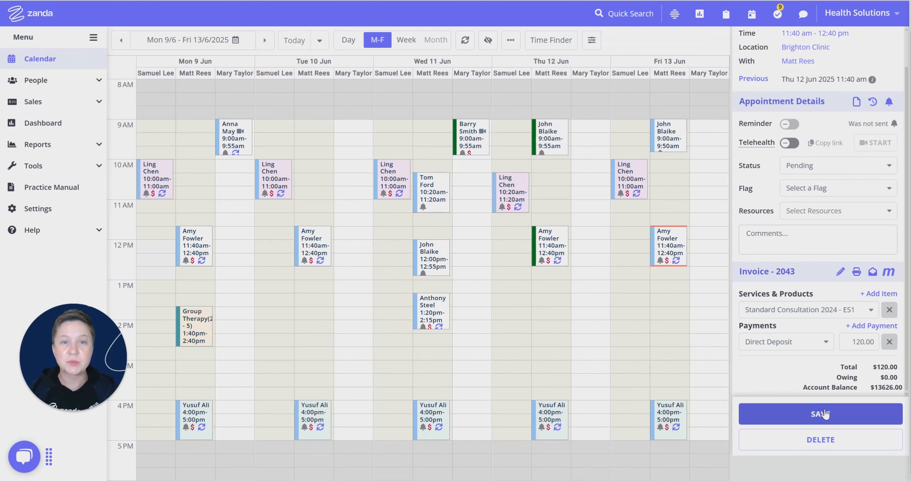
pyautogui.scroll(3, 847, 242)
pyautogui.click(898, 45)
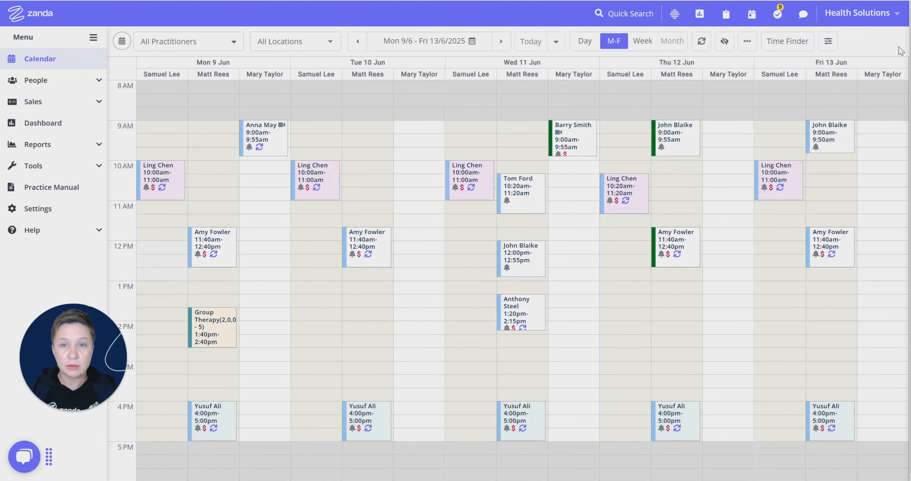
# - Start a new sales payment and choose the Primary Care third party as payer by searching its contact's first name
pyautogui.click(87, 107)
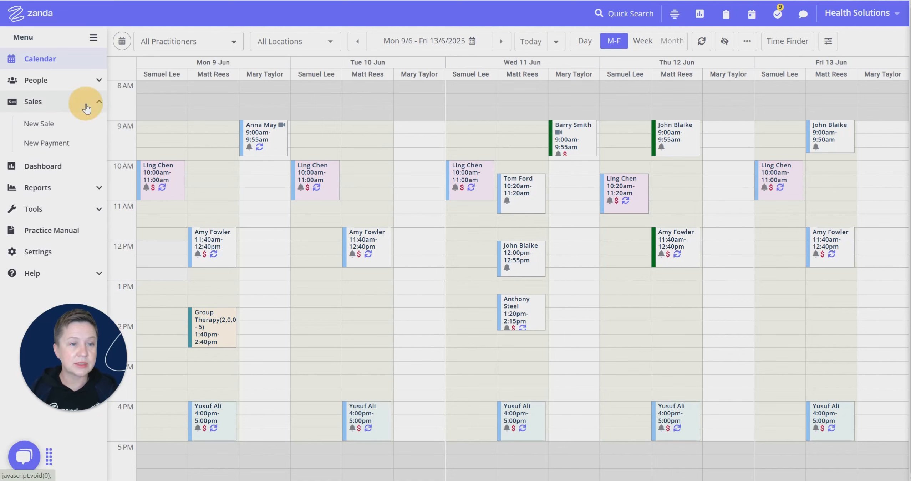
pyautogui.click(63, 146)
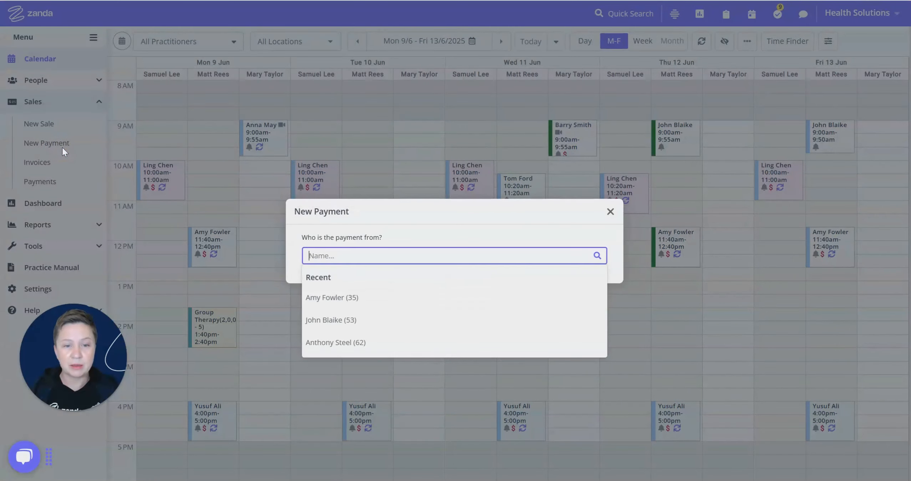
pyautogui.click(326, 255)
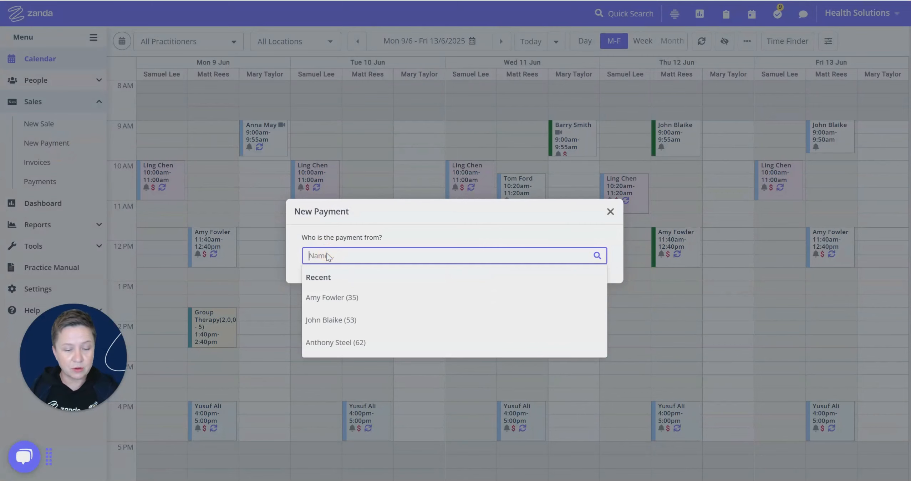
pyautogui.write('ann')
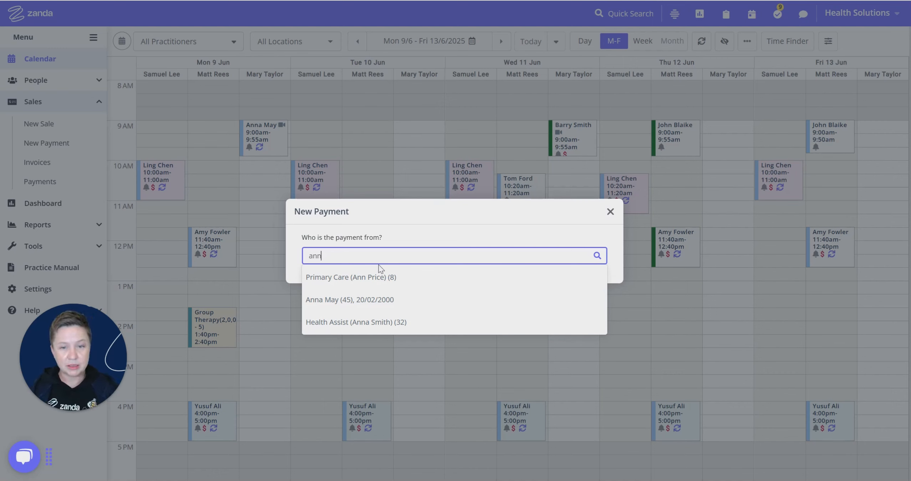
pyautogui.click(371, 282)
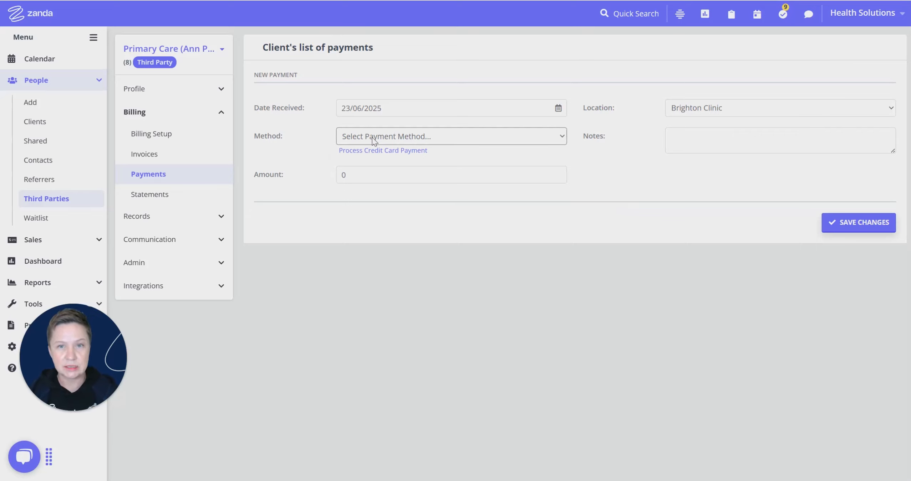
# - Set the new payment's method to Direct Deposit and its amount to 210, and save it
pyautogui.click(373, 139)
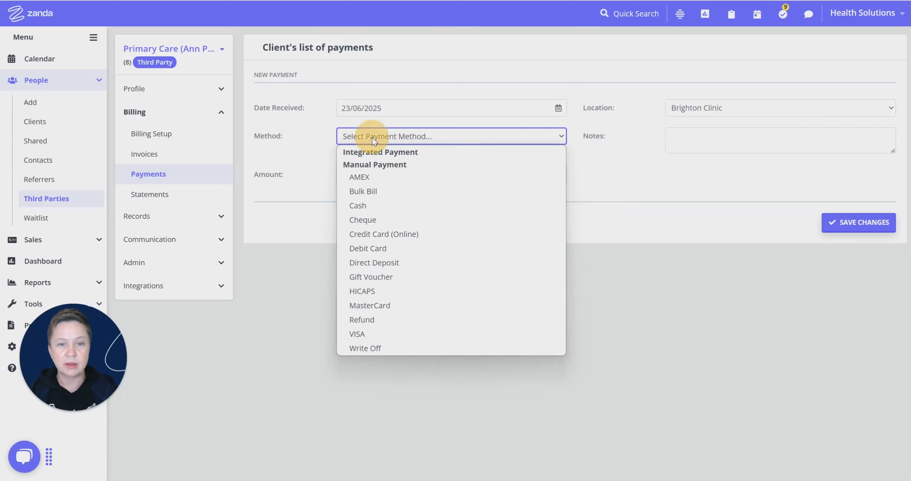
pyautogui.click(392, 266)
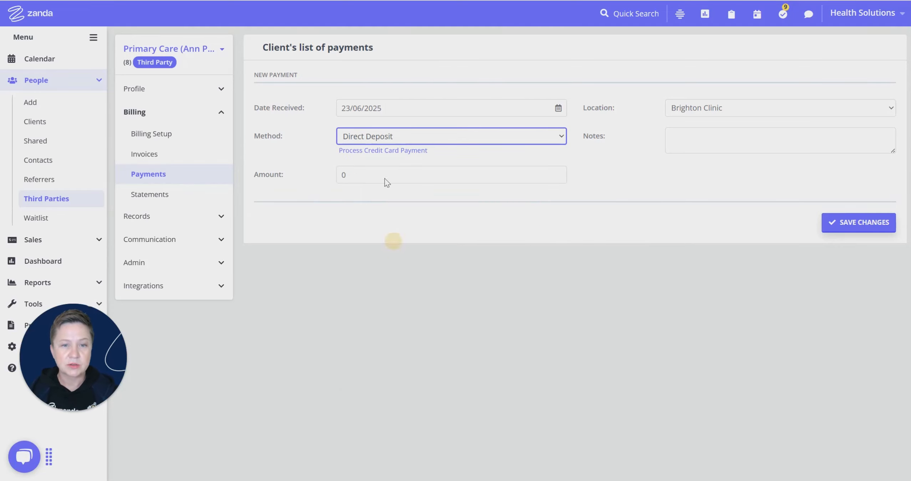
pyautogui.click(355, 175)
pyautogui.write('210')
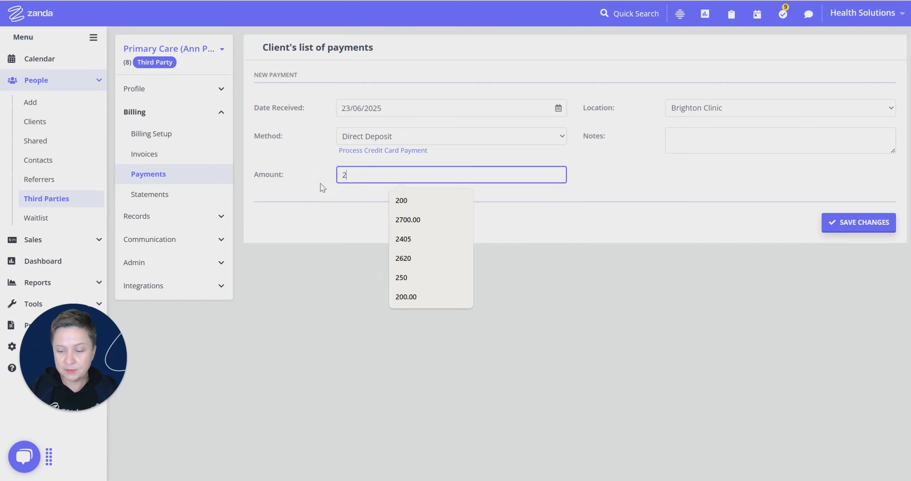
pyautogui.press('Tab')
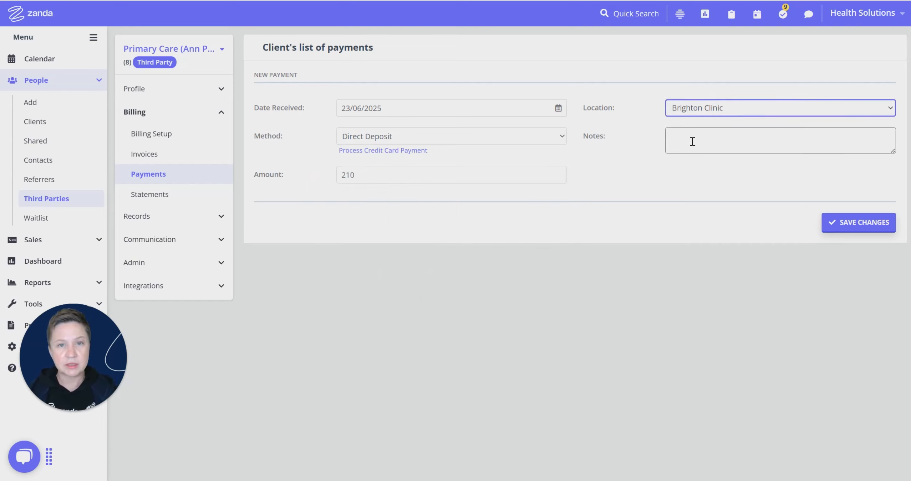
pyautogui.click(852, 227)
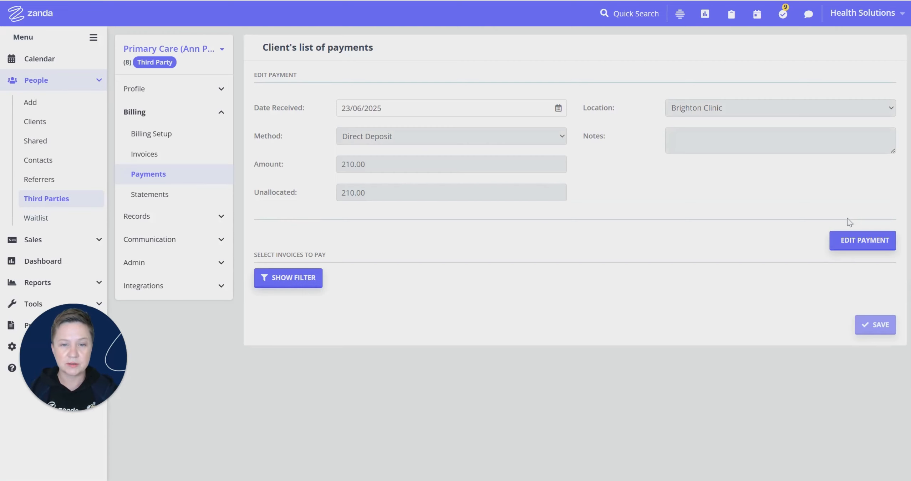
# - Allocate the 210 payment to the invoices dated 03/3/2025 and 17/4/2025 and save the allocation
pyautogui.click(262, 322)
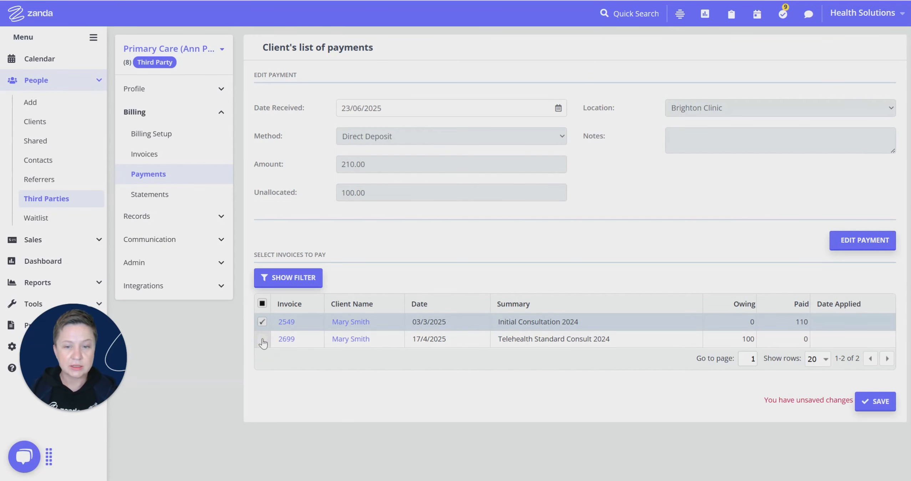
pyautogui.click(262, 338)
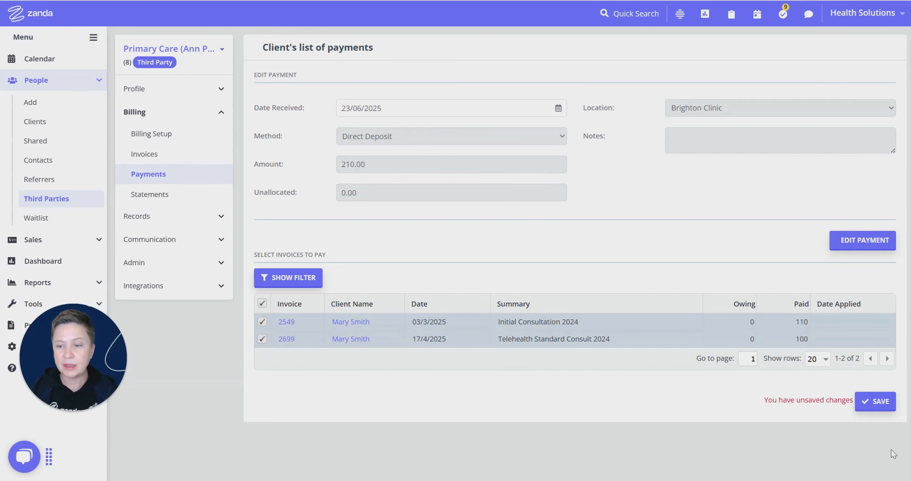
pyautogui.click(881, 405)
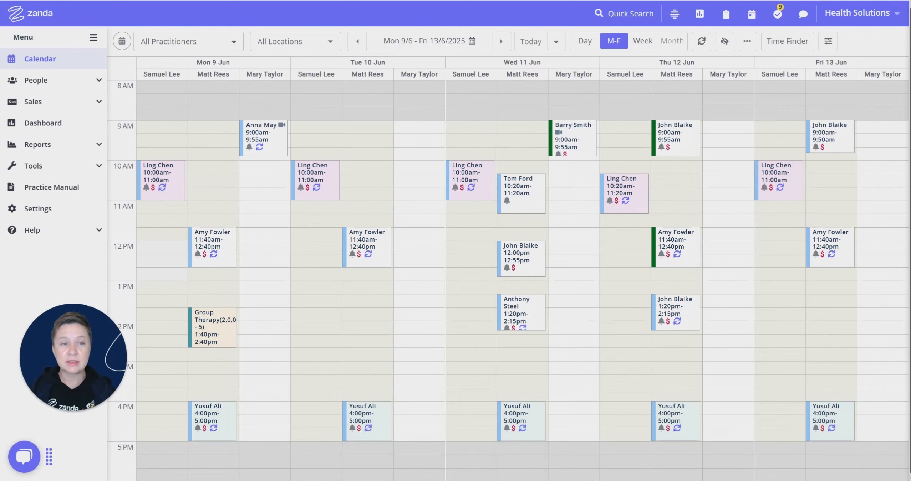
# - Find the Primary Care third party with Quick Search and open its billing payments
pyautogui.click(59, 104)
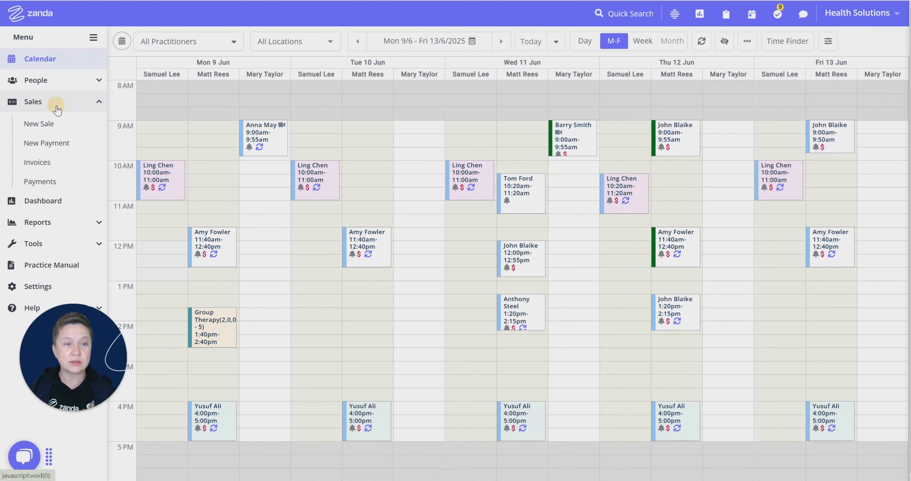
pyautogui.click(630, 15)
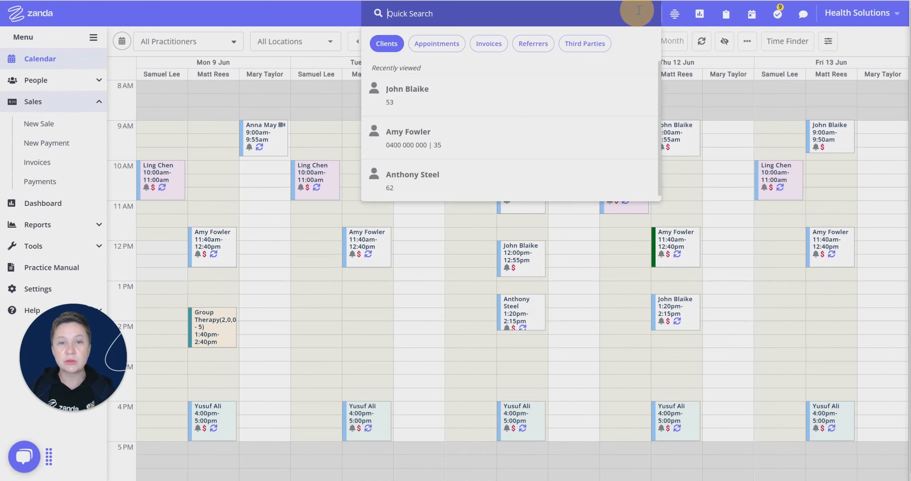
pyautogui.click(587, 52)
pyautogui.click(415, 21)
pyautogui.write('an')
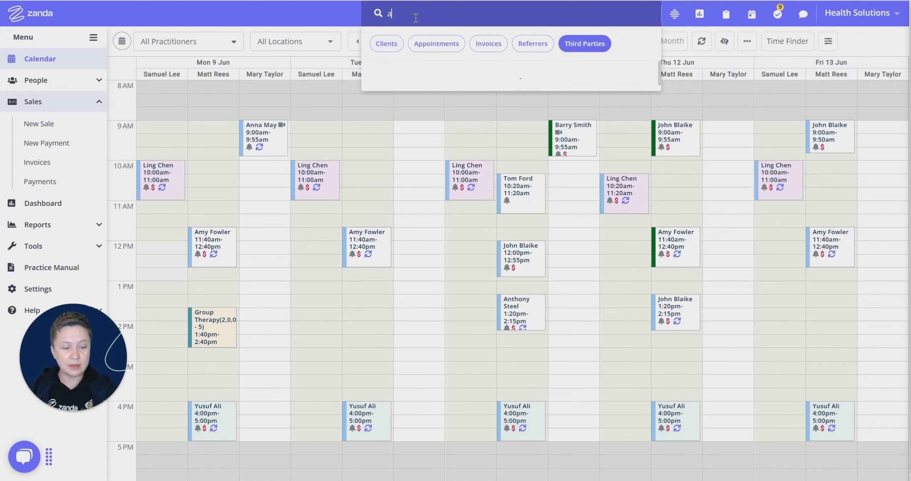
pyautogui.write('d')
pyautogui.click(445, 77)
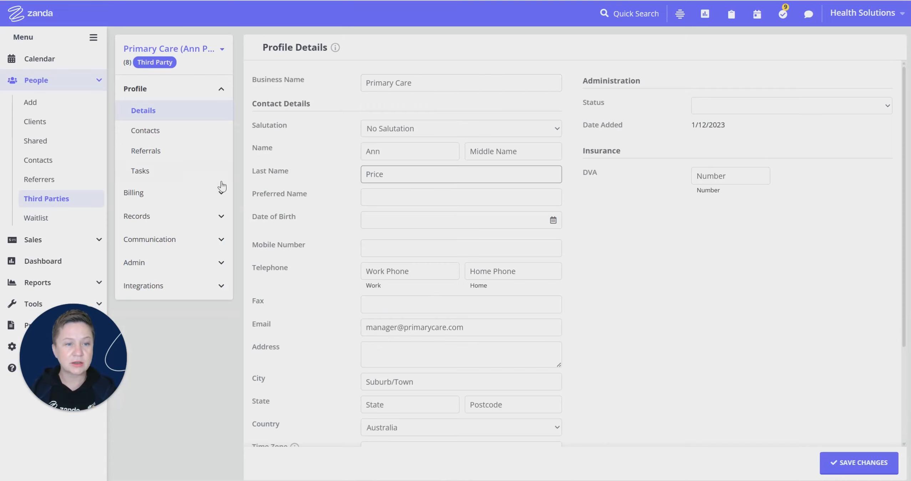
pyautogui.click(221, 196)
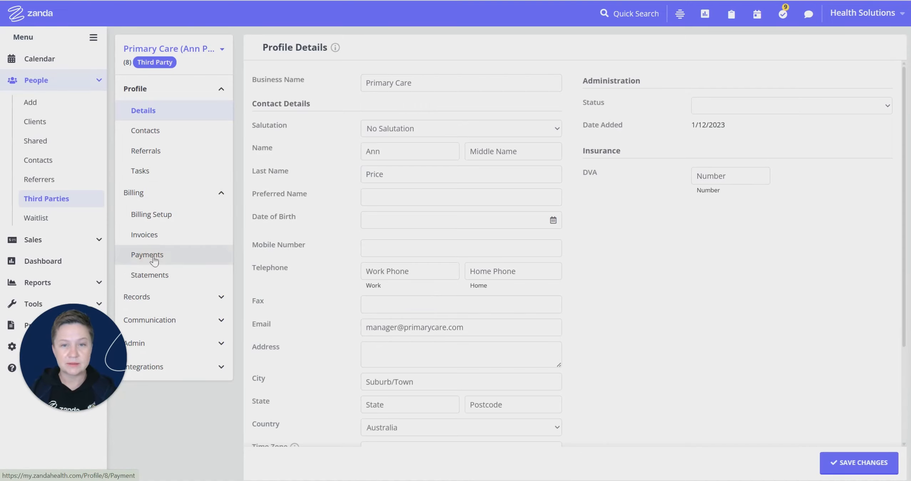
pyautogui.click(154, 261)
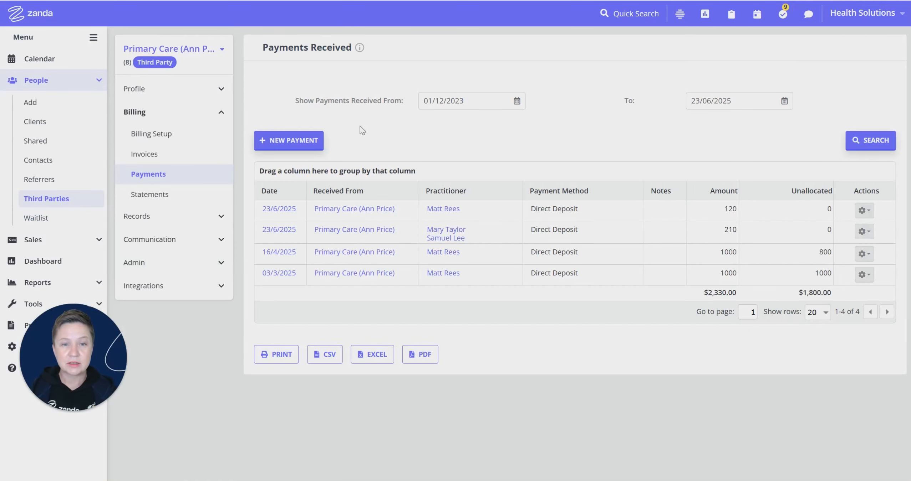
# - Create a new Direct Deposit payment of 360 for the Primary Care third party and save it
pyautogui.click(287, 144)
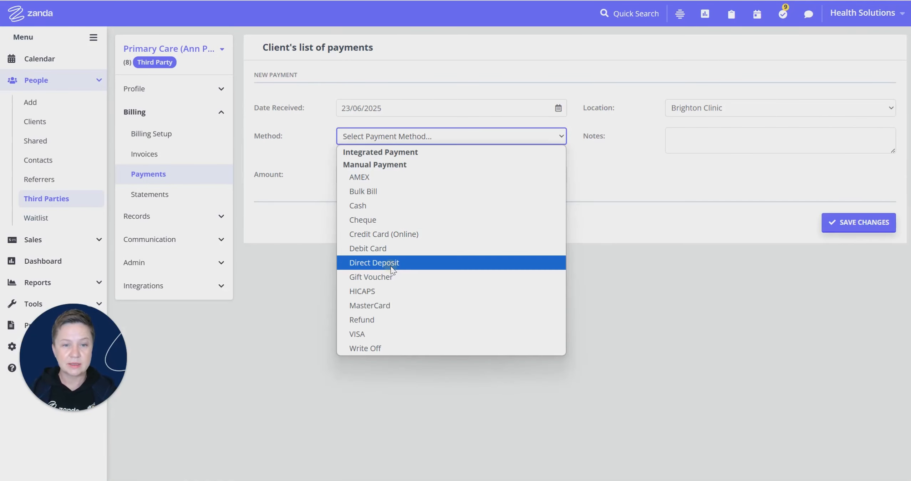
pyautogui.click(386, 261)
pyautogui.click(317, 175)
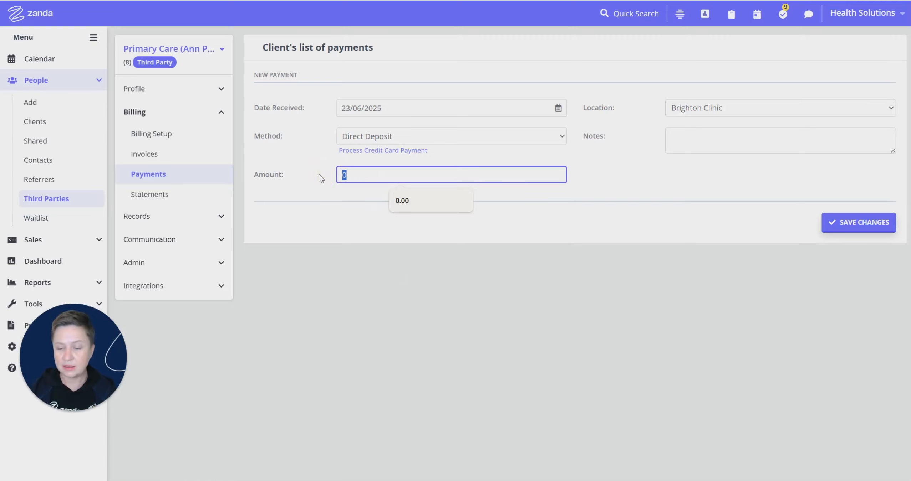
pyautogui.write('36')
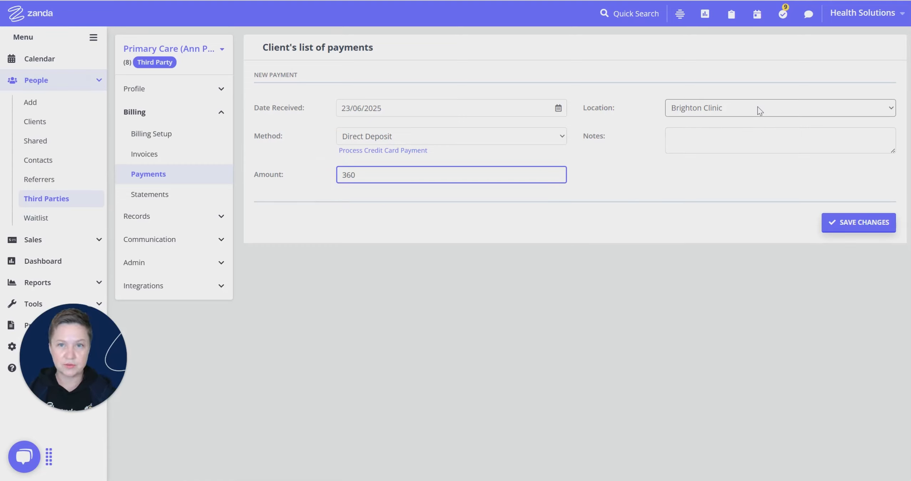
pyautogui.click(857, 223)
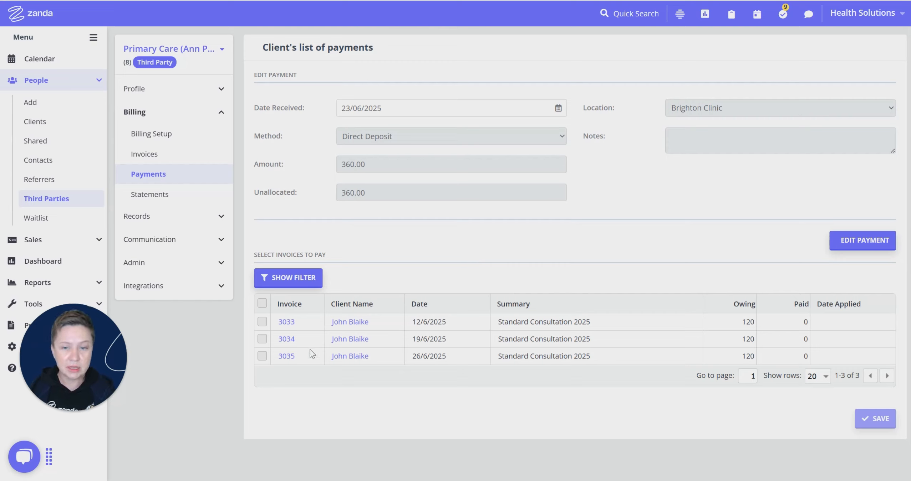
# - Allocate the 360 payment to all three Standard Consultation 2025 invoices and save the allocation
pyautogui.click(262, 304)
pyautogui.click(262, 322)
pyautogui.click(262, 339)
pyautogui.click(262, 357)
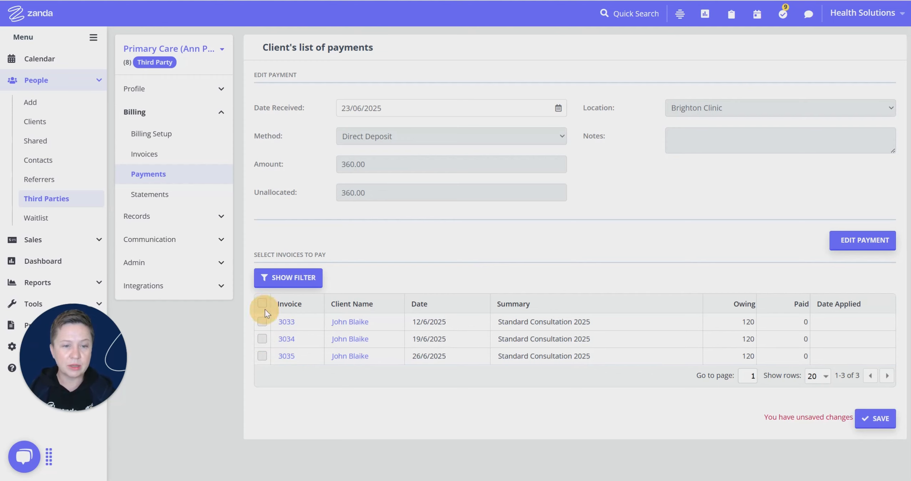
pyautogui.click(262, 304)
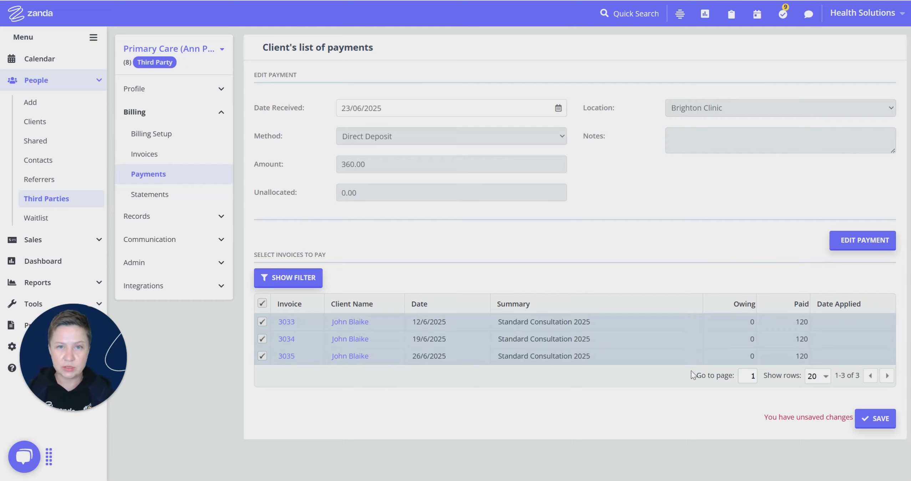
pyautogui.click(878, 420)
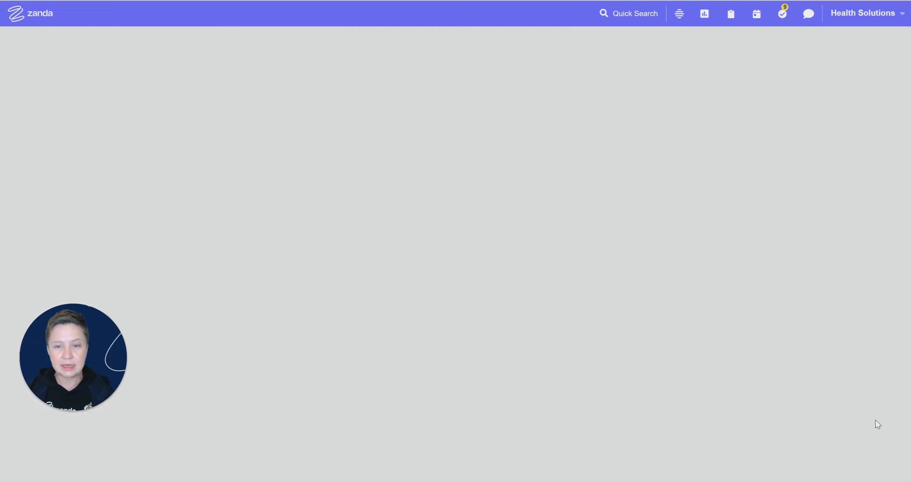